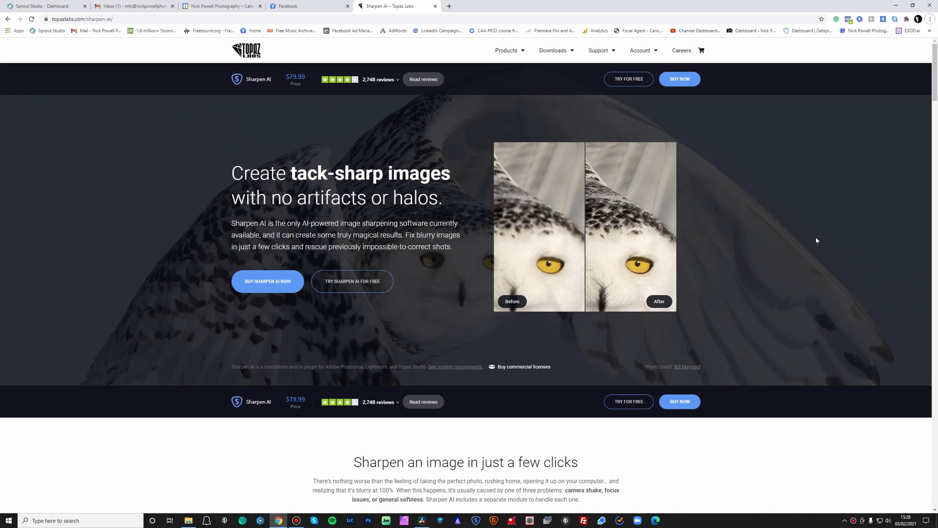
# Step: Scroll through the Sharpen AI page's examples, sweeping the dandelion before/after slider, down to the feature icons
pyautogui.moveTo(935, 93); pyautogui.dragTo(935, 118)
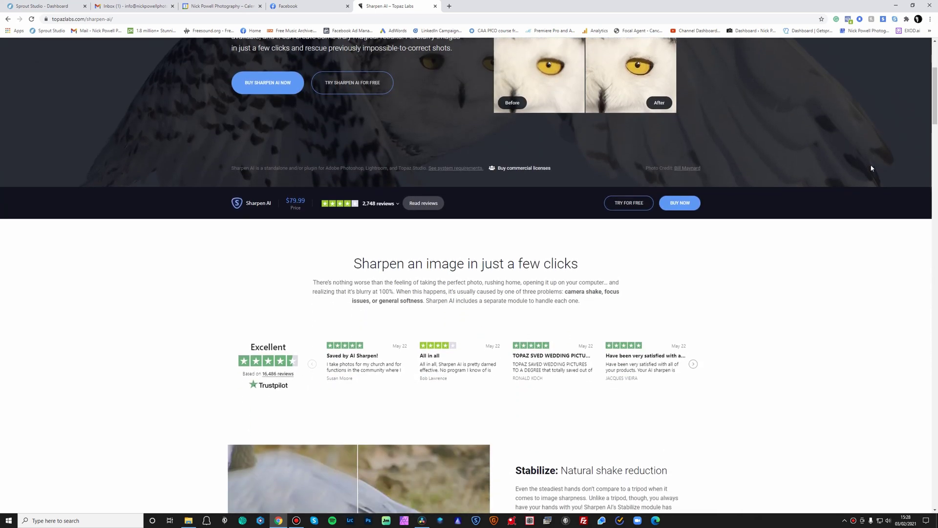
pyautogui.scroll(-6, 869, 164)
pyautogui.scroll(-2, 872, 168)
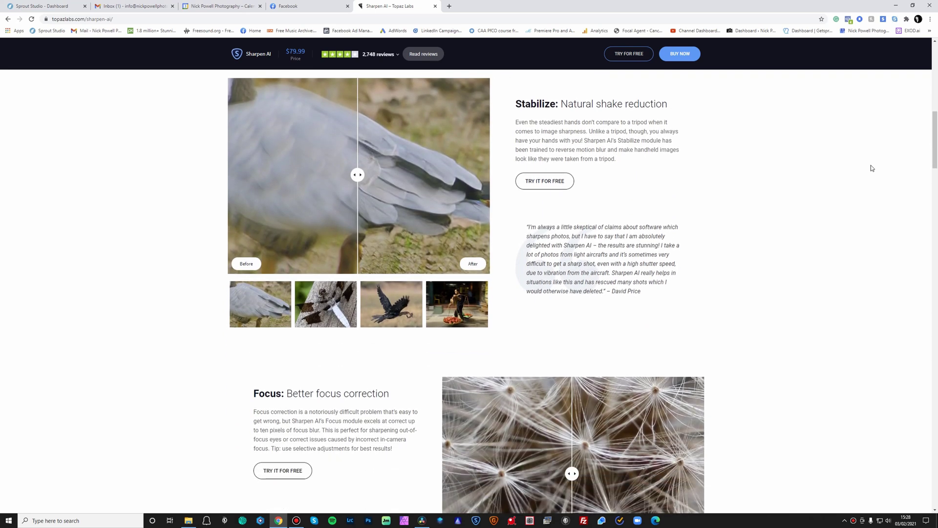
pyautogui.scroll(-5, 871, 168)
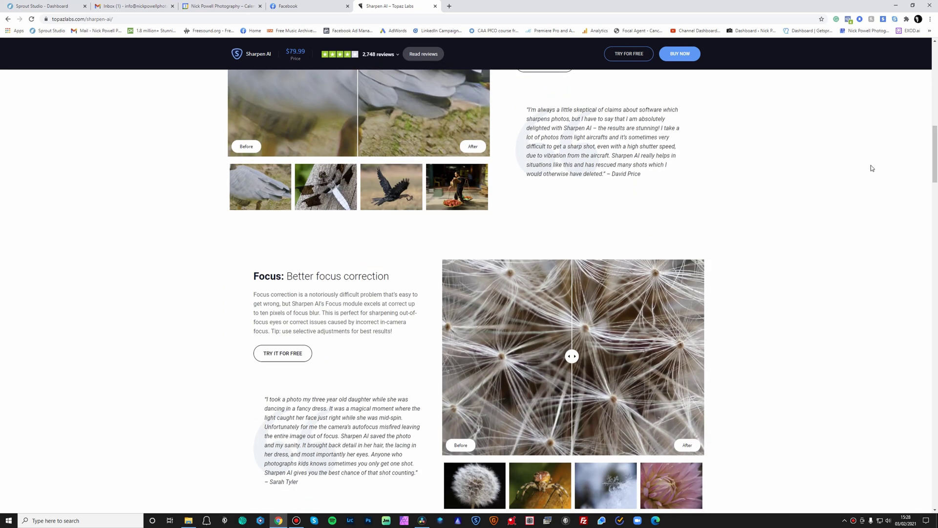
pyautogui.moveTo(529, 223); pyautogui.dragTo(382, 223)
pyautogui.scroll(-5, 382, 224)
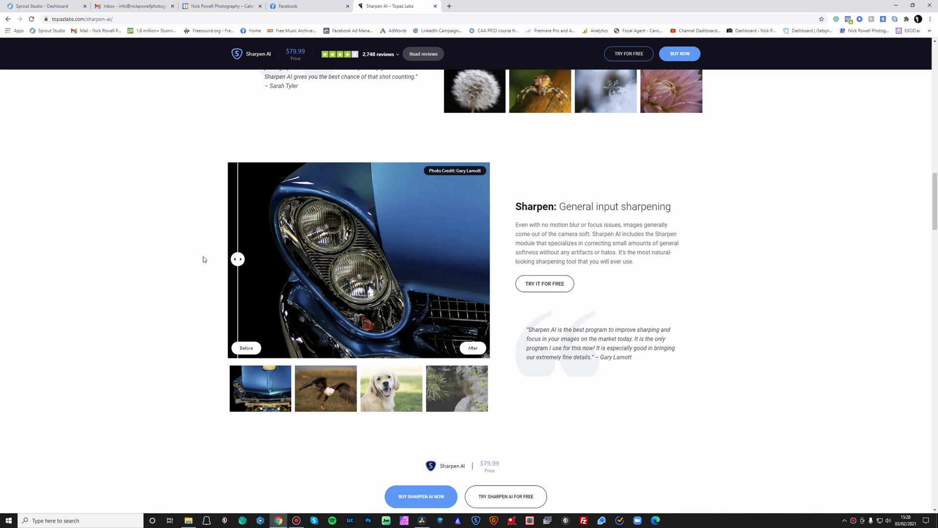
pyautogui.scroll(-8, 202, 259)
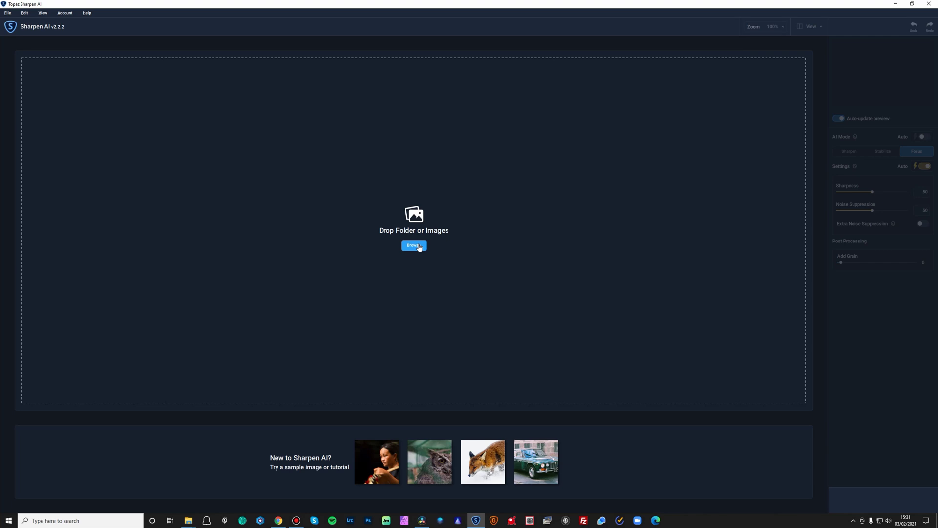
# Step: Browse up to the Media folder and open HDR Panorama.tif
pyautogui.click(419, 248)
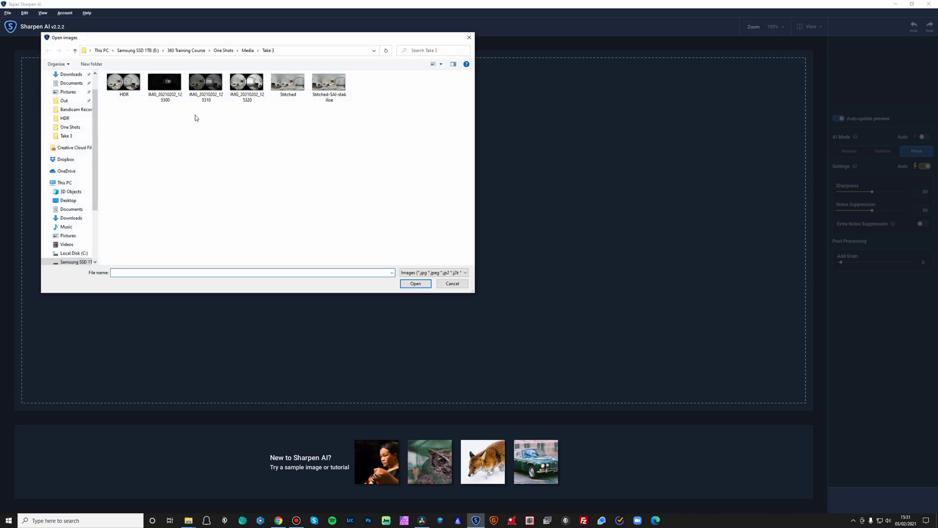
pyautogui.click(247, 51)
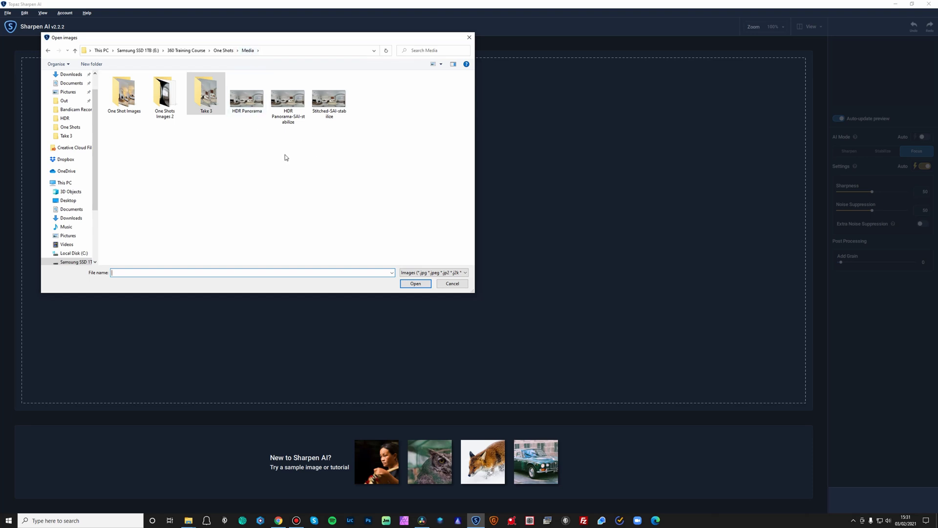
pyautogui.doubleClick(249, 98)
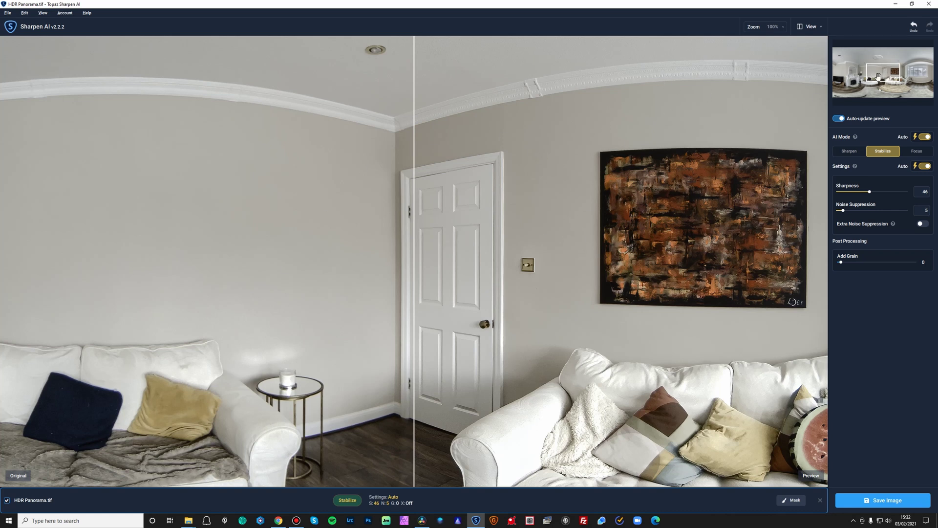
# Step: Pan the navigator view box slightly right to the painting, sofa and bay window
pyautogui.moveTo(880, 73); pyautogui.dragTo(895, 72)
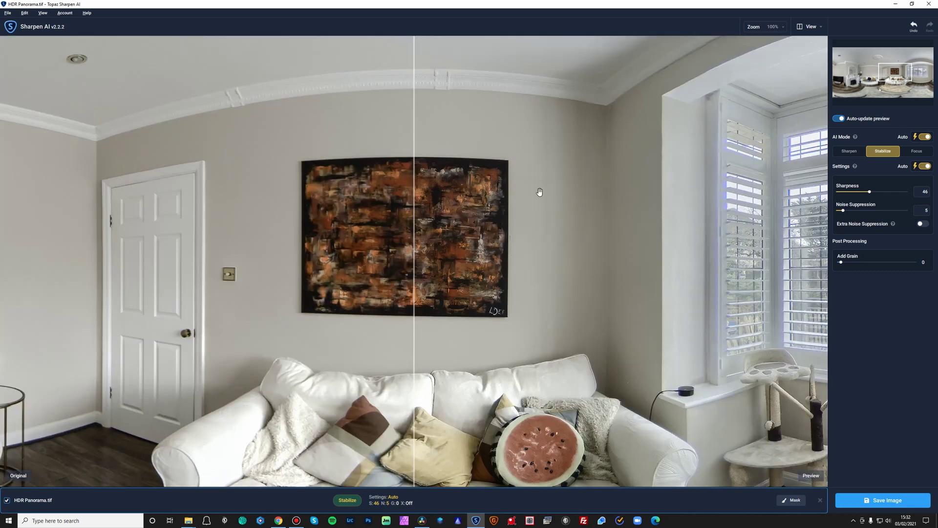
# Step: Move the split divider far right so most of the canvas shows the Original side
pyautogui.moveTo(414, 249); pyautogui.dragTo(804, 234)
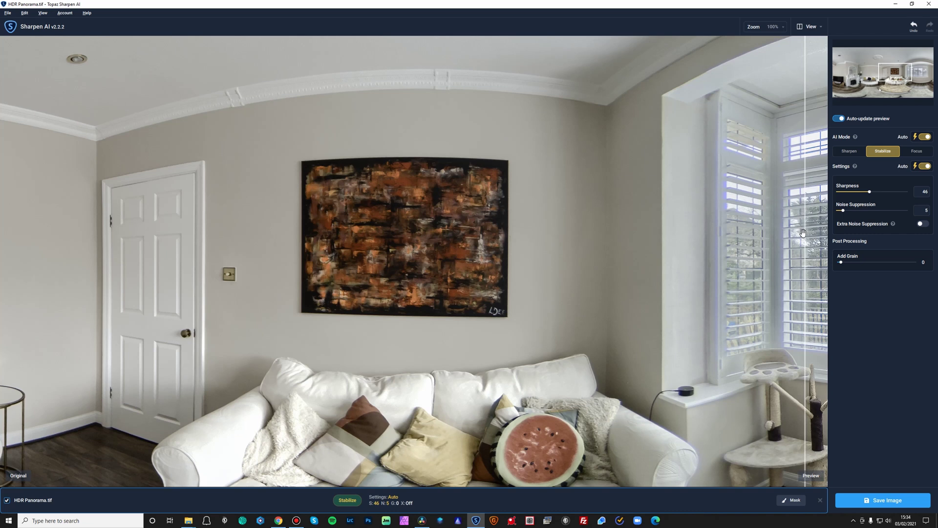
# Step: Move the split divider to the left edge so the Stabilize preview fills the canvas
pyautogui.moveTo(804, 240); pyautogui.dragTo(17, 329)
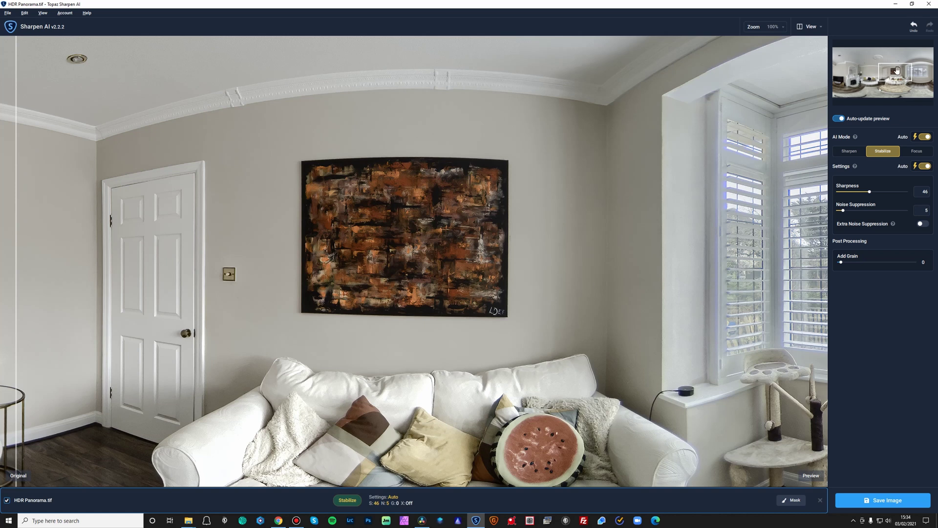
# Step: Zoom to 50% and slide the before/after divider from the left edge nearly to the right edge
pyautogui.click(784, 28)
pyautogui.click(766, 57)
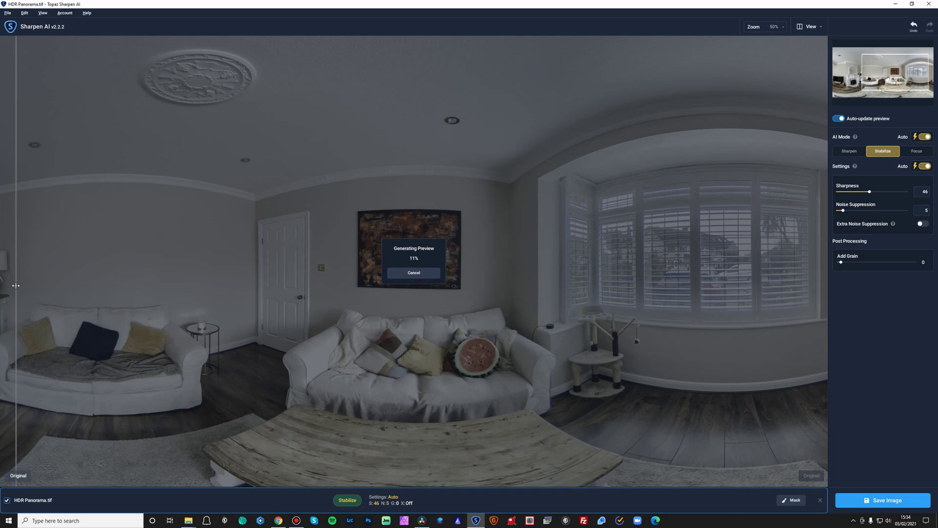
pyautogui.moveTo(16, 285); pyautogui.dragTo(79, 283)
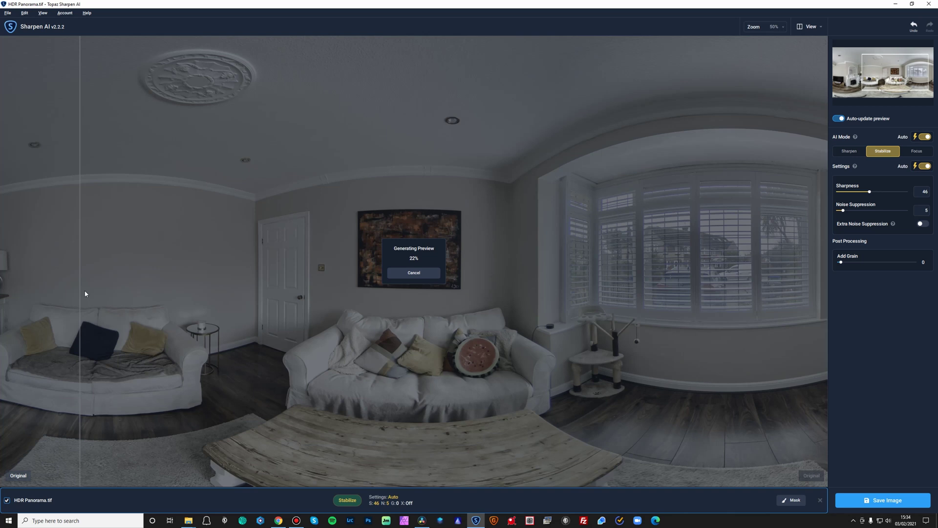
pyautogui.moveTo(80, 286); pyautogui.dragTo(815, 276)
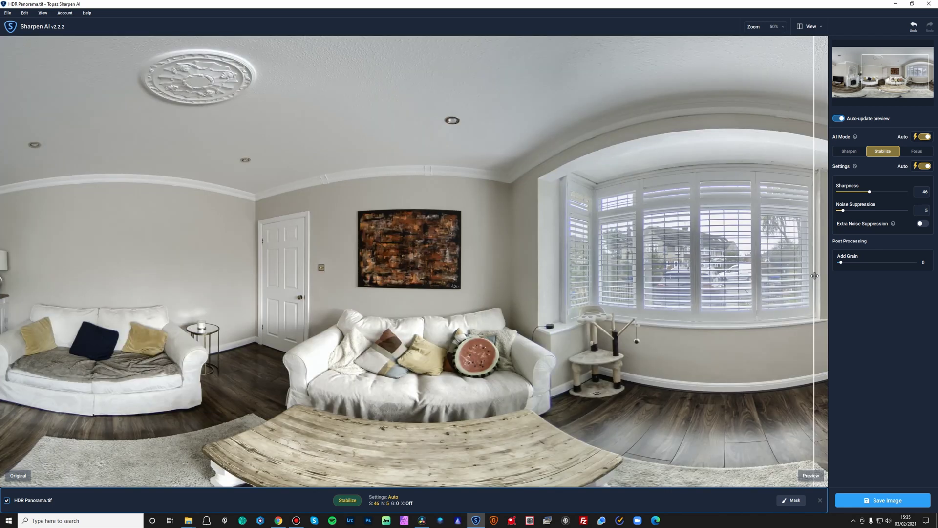
pyautogui.moveTo(814, 275)
pyautogui.mouseDown()
pyautogui.moveTo(659, 273)
pyautogui.moveTo(817, 266)
pyautogui.mouseUp()
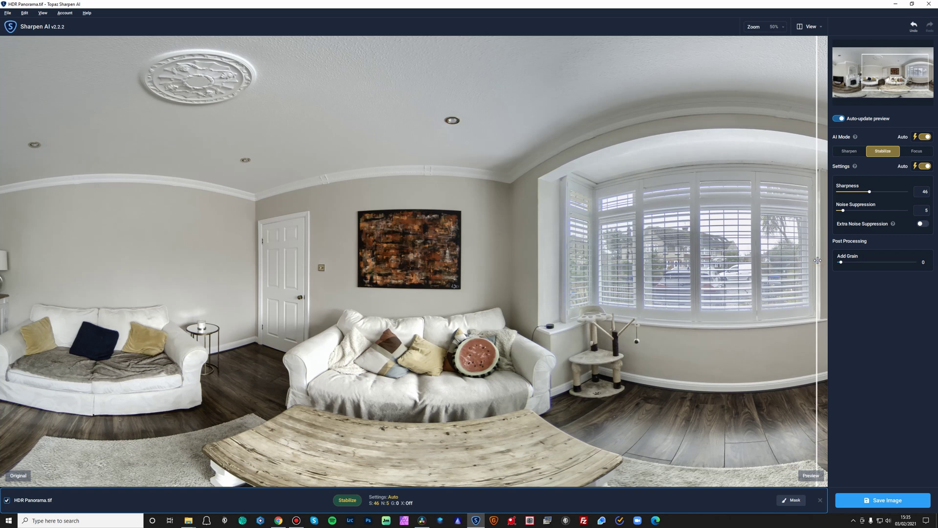
pyautogui.moveTo(817, 259)
pyautogui.mouseDown()
pyautogui.moveTo(171, 279)
pyautogui.moveTo(9, 296)
pyautogui.moveTo(810, 268)
pyautogui.mouseUp()
# Step: Pan left to the fireplace and regenerate the Stabilize preview
pyautogui.moveTo(888, 76)
pyautogui.mouseDown()
pyautogui.moveTo(860, 78)
pyautogui.moveTo(870, 73)
pyautogui.mouseUp()
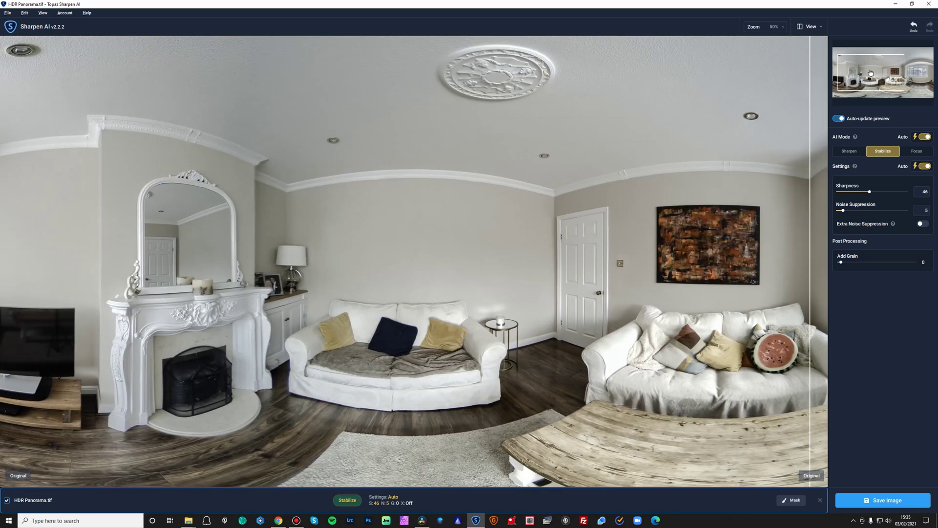
pyautogui.click(895, 151)
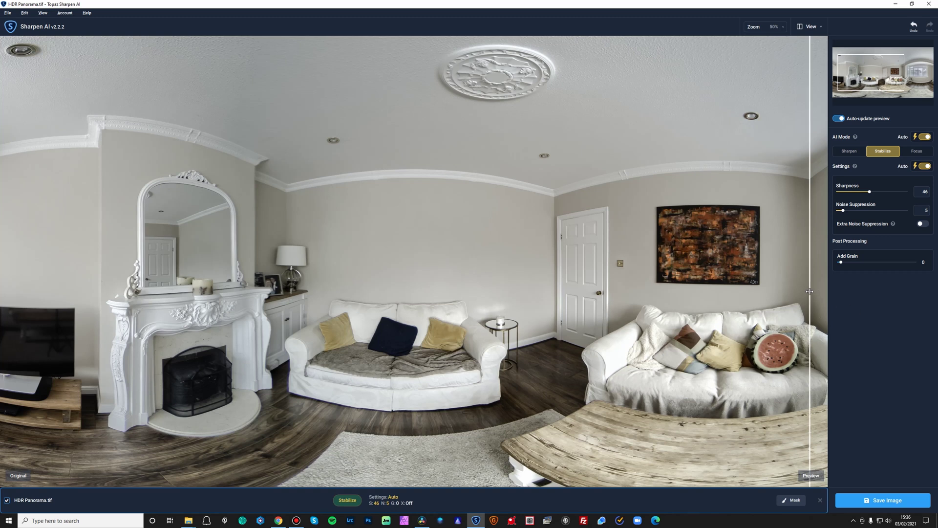
# Step: Sweep the before/after divider across the fireplace, television and sofa, settling it near the centre
pyautogui.moveTo(809, 291); pyautogui.dragTo(9, 324)
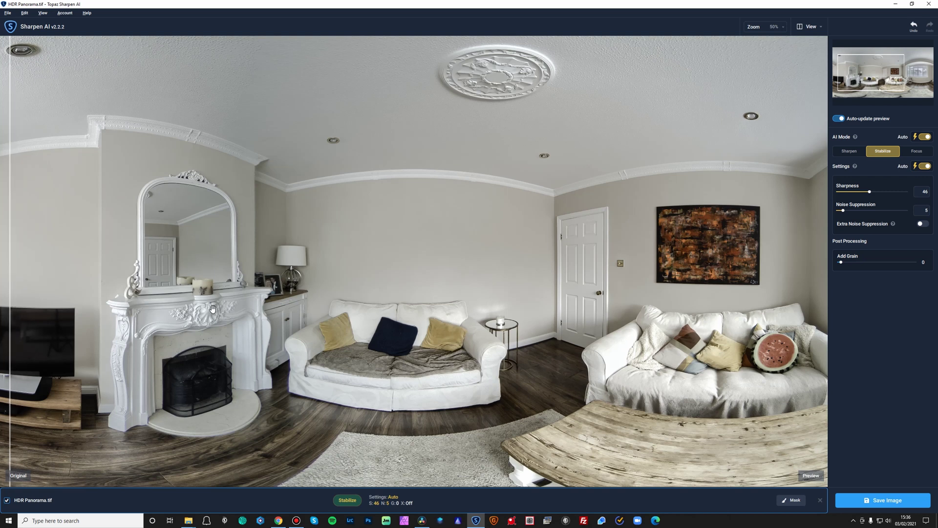
pyautogui.moveTo(10, 331); pyautogui.dragTo(74, 294)
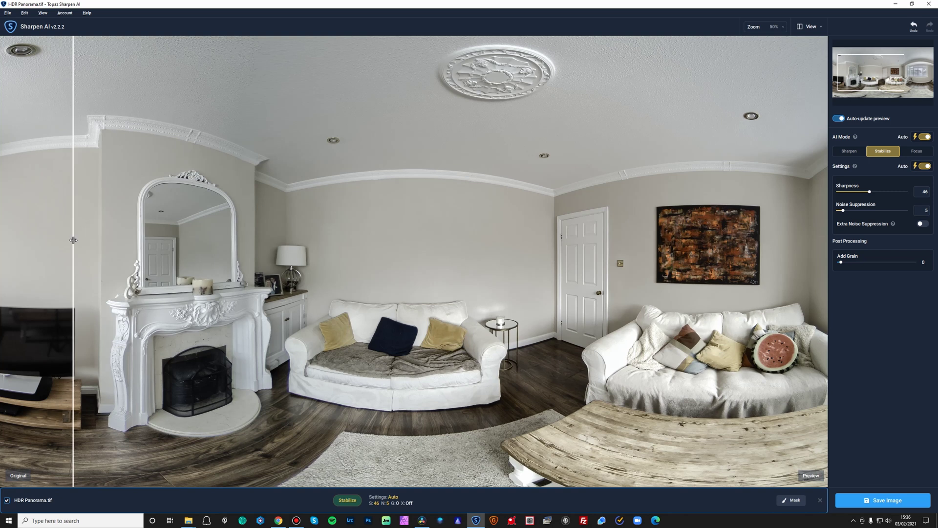
pyautogui.moveTo(73, 240); pyautogui.dragTo(141, 239)
pyautogui.moveTo(258, 239); pyautogui.dragTo(27, 209)
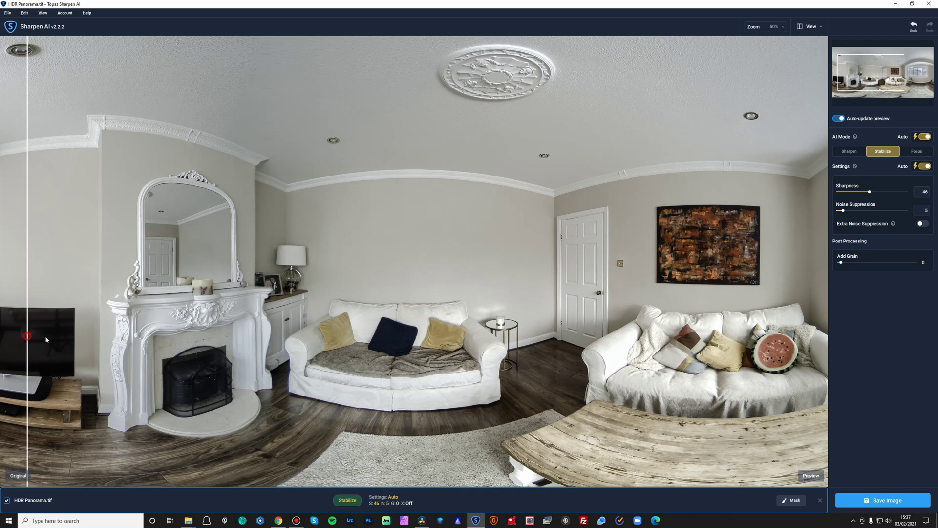
pyautogui.moveTo(27, 336); pyautogui.dragTo(249, 328)
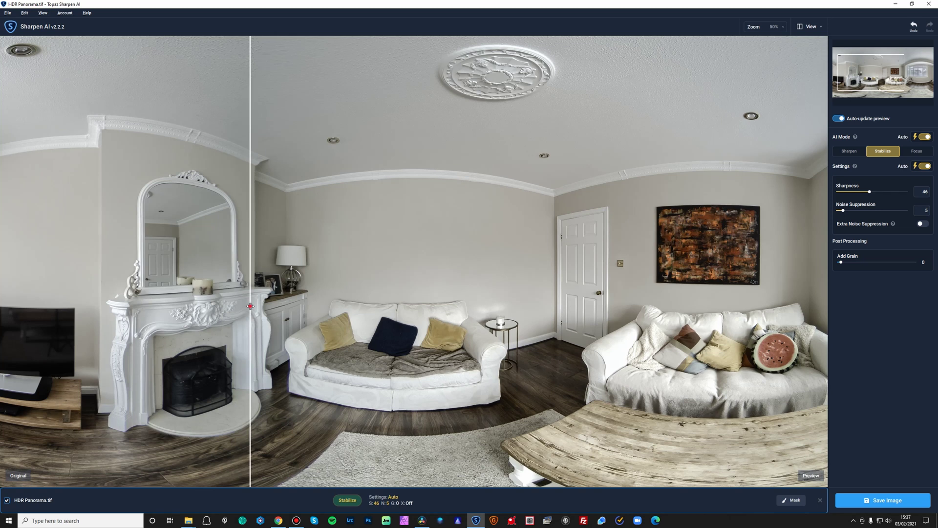
pyautogui.moveTo(250, 299); pyautogui.dragTo(806, 292)
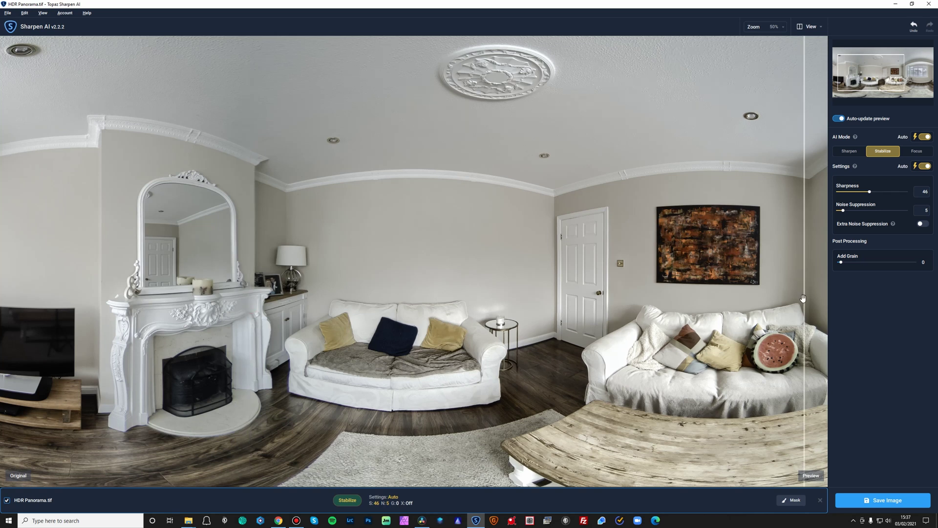
pyautogui.moveTo(804, 300); pyautogui.dragTo(395, 292)
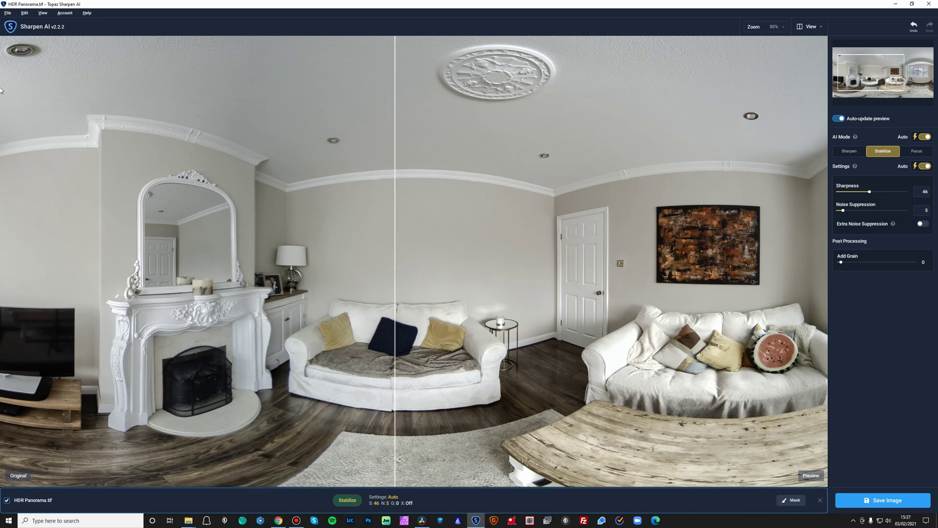
pyautogui.click(8, 14)
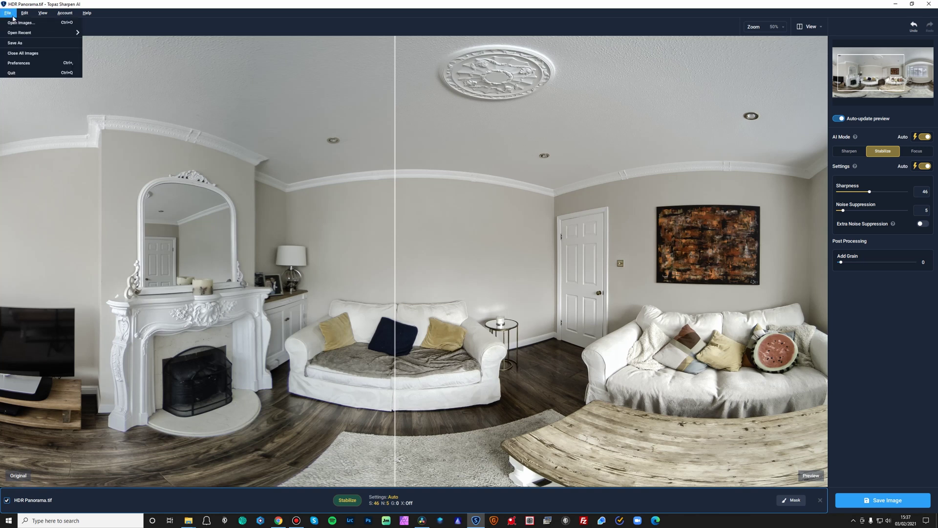
pyautogui.click(8, 15)
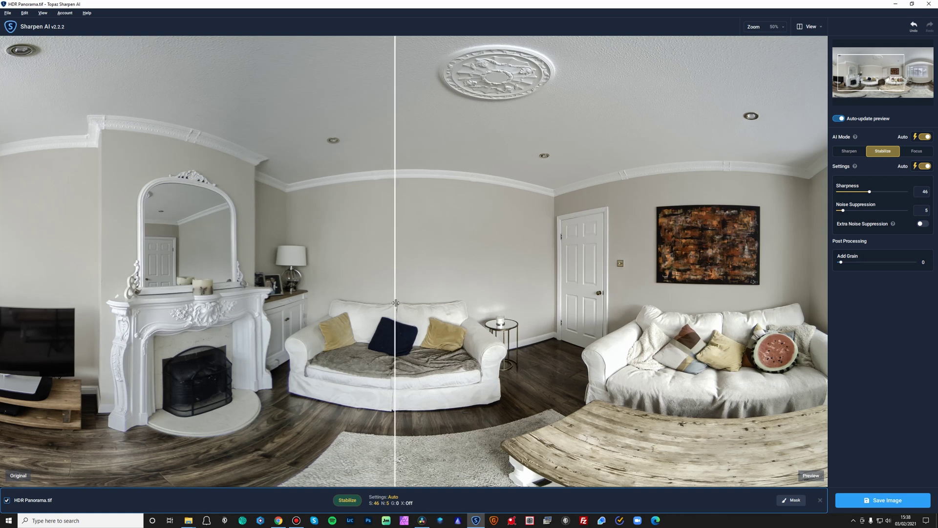
# Step: Nudge the Original/Preview divider just left of centre to reveal more of the sharpened preview
pyautogui.moveTo(395, 303); pyautogui.dragTo(390, 248)
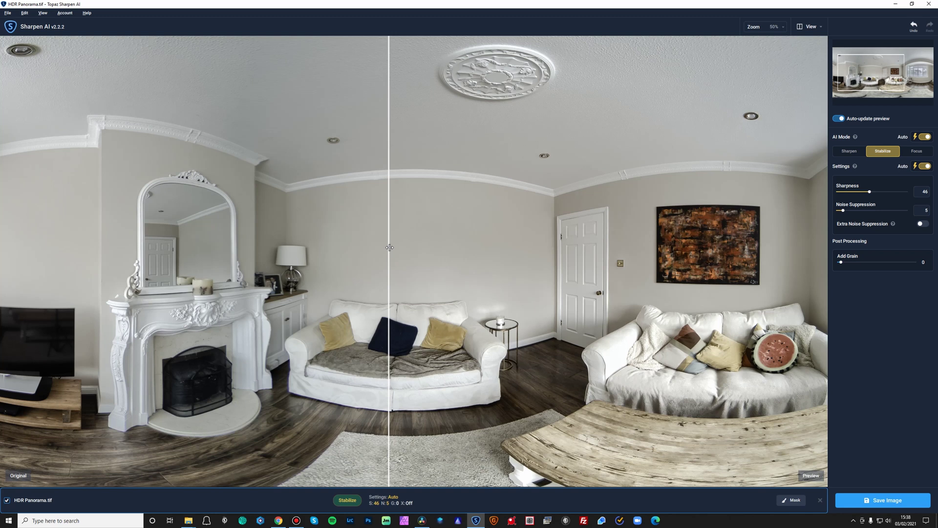
pyautogui.moveTo(389, 247)
pyautogui.mouseDown()
pyautogui.moveTo(16, 247)
pyautogui.moveTo(374, 237)
pyautogui.mouseUp()
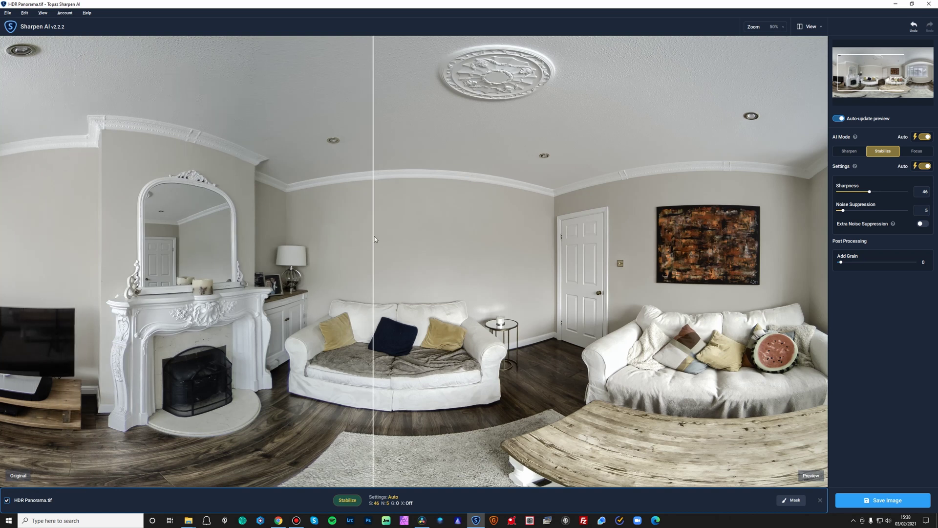